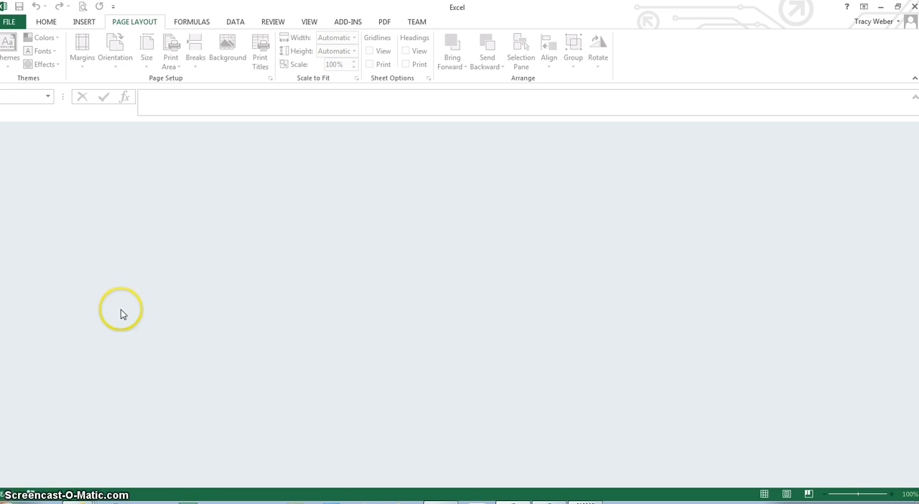
Open the recent workbook ES3-WBEmpBonus.xlsx and display it in Page Layout view at 90% zoom.
left_click(10, 22)
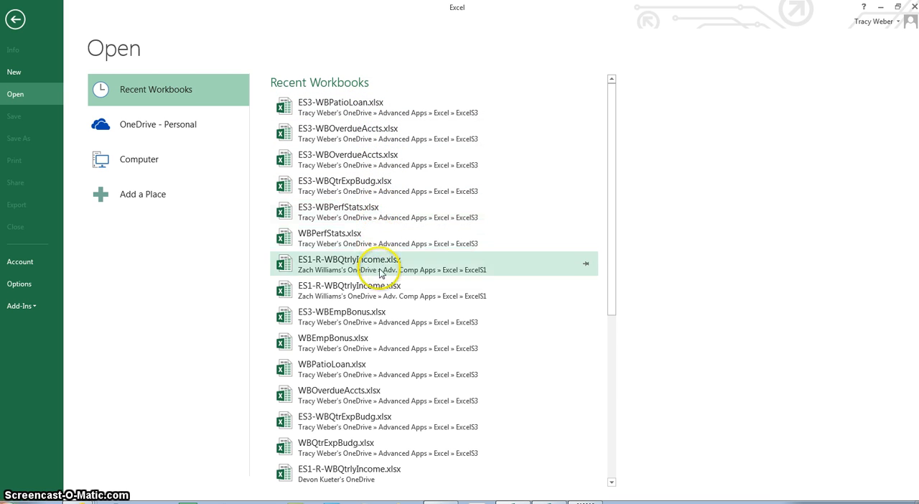
left_click(371, 315)
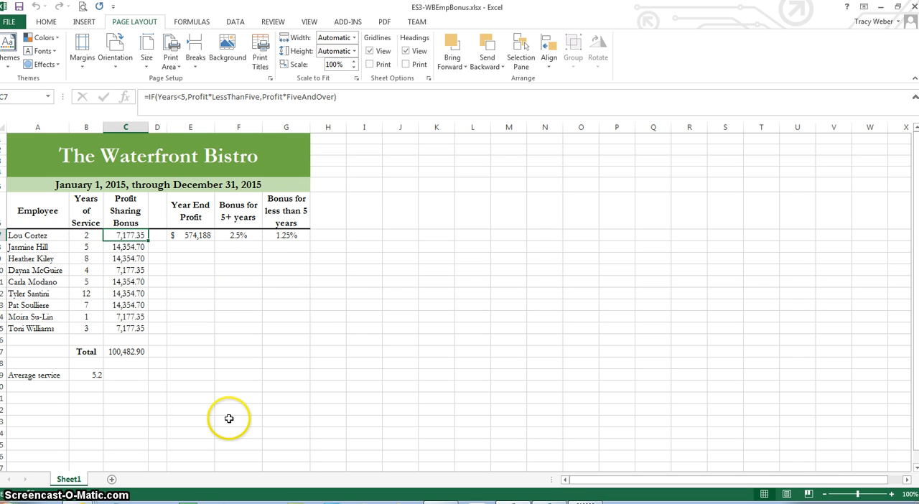
left_click(788, 496)
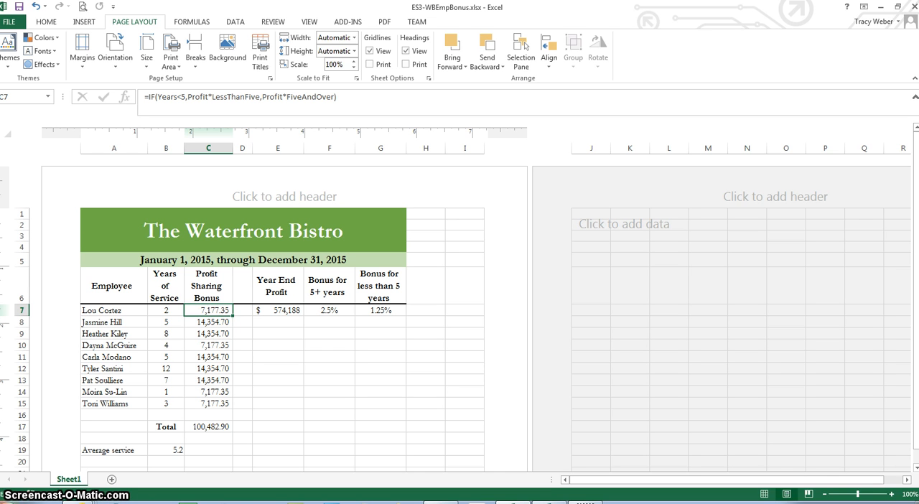
left_click(823, 494)
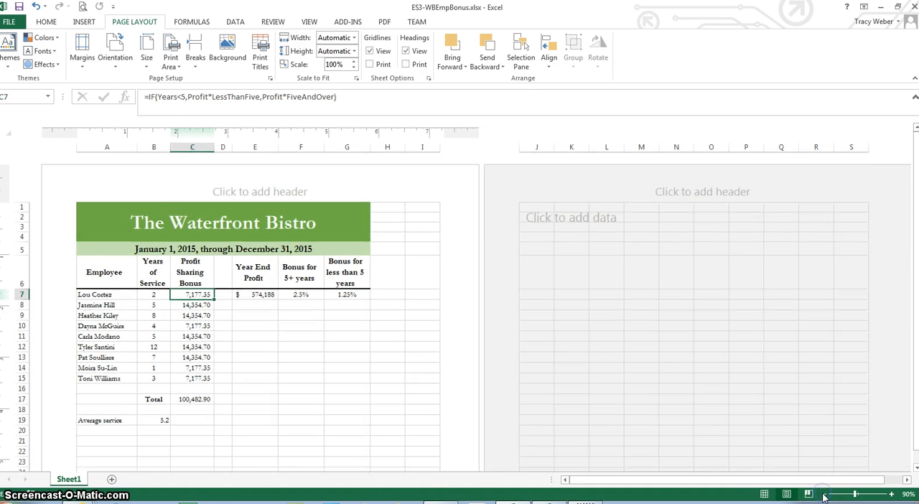
left_click(823, 494)
left_click(823, 495)
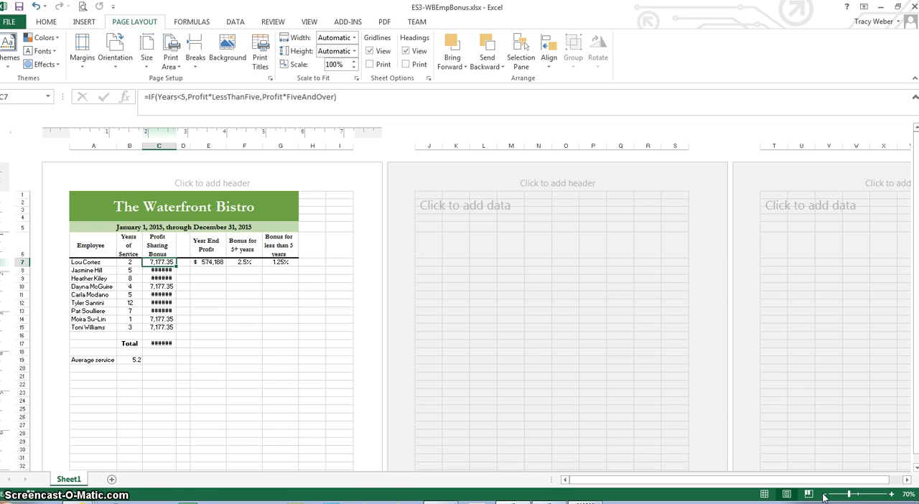
left_click(891, 494)
left_click(891, 495)
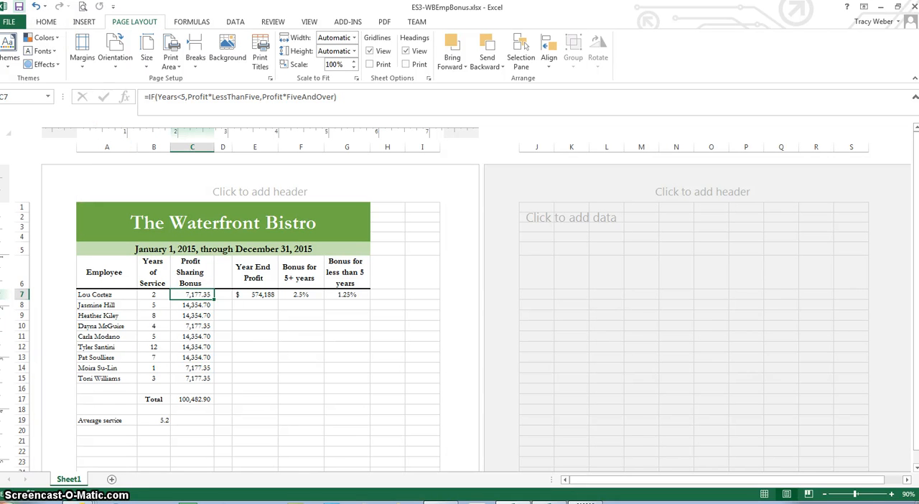
Enter the author's full name in the left header section and "Date Printed:" with the current date field in the right one.
left_click(157, 192)
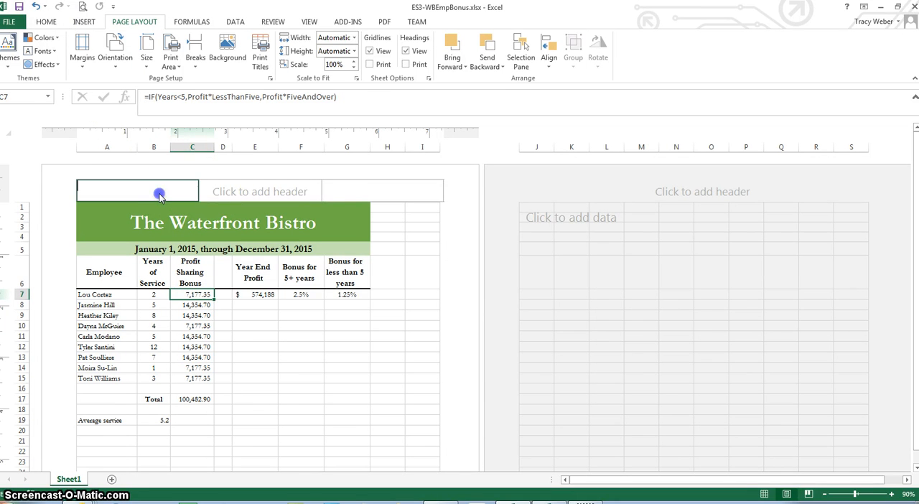
type("Tracy Weber")
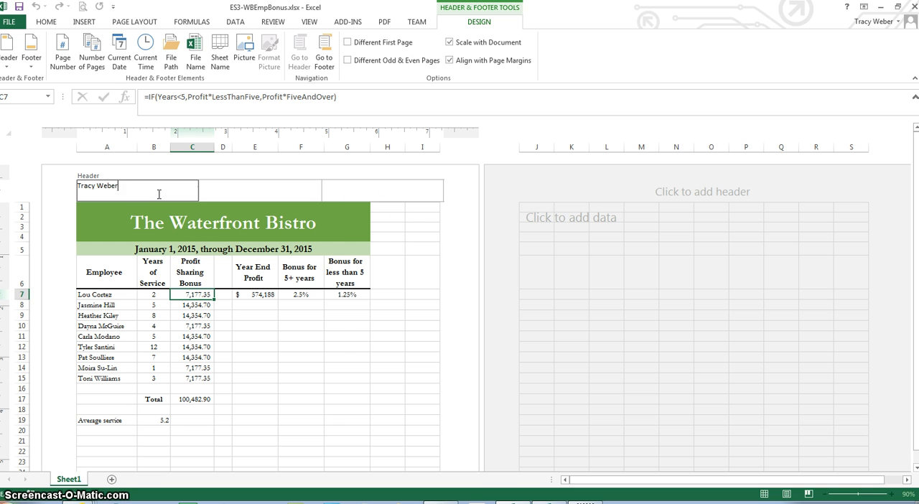
left_click(396, 190)
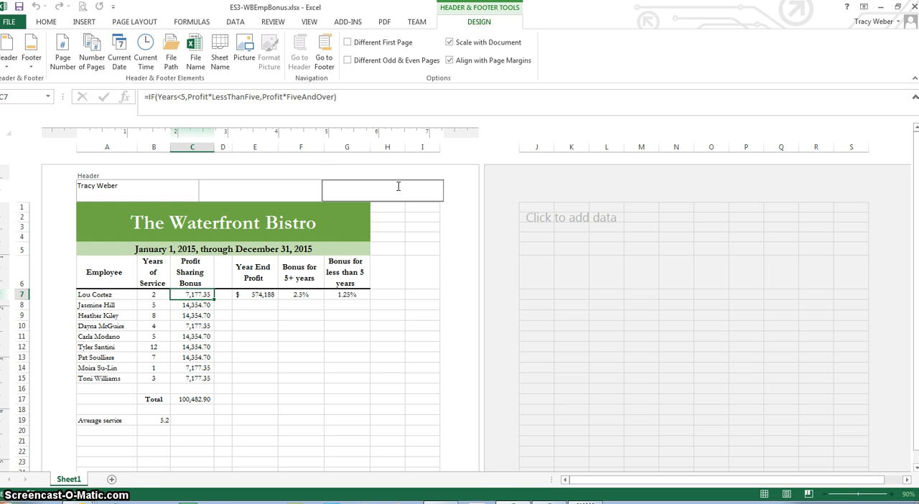
type("Date Printed:")
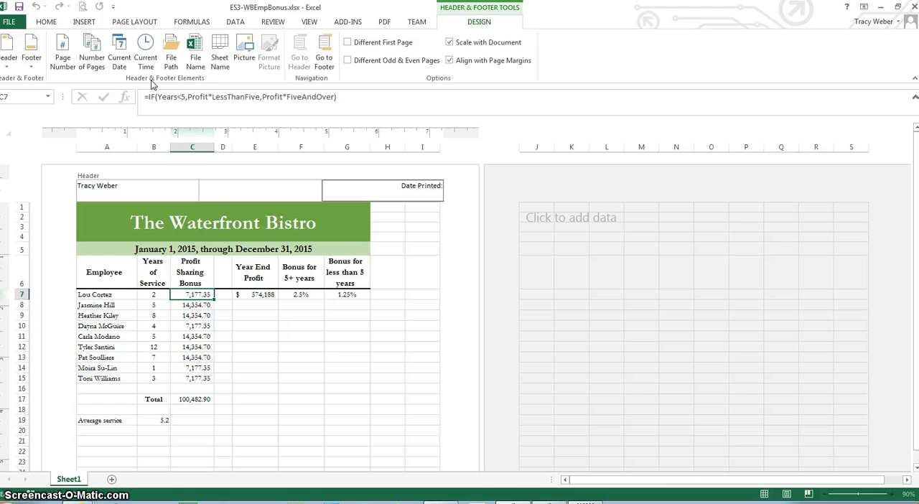
left_click(123, 60)
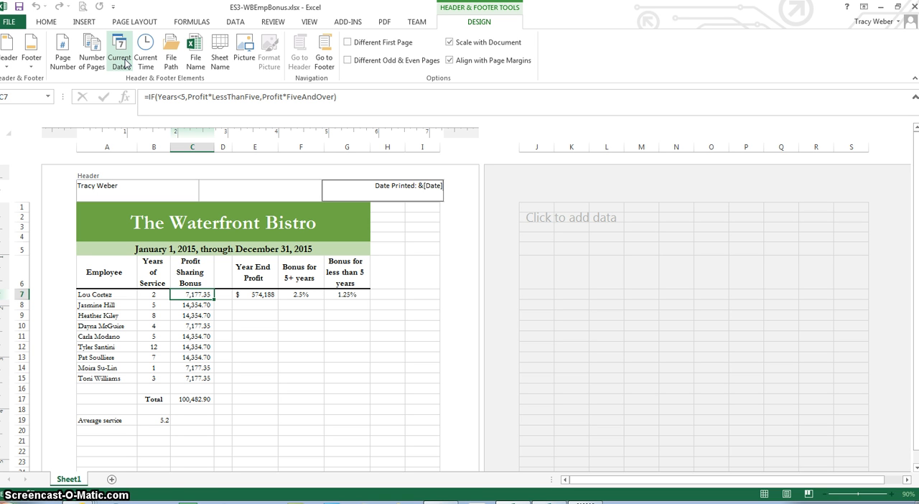
Insert the file name field in the right section of the page footer and finish footer editing.
left_click(322, 58)
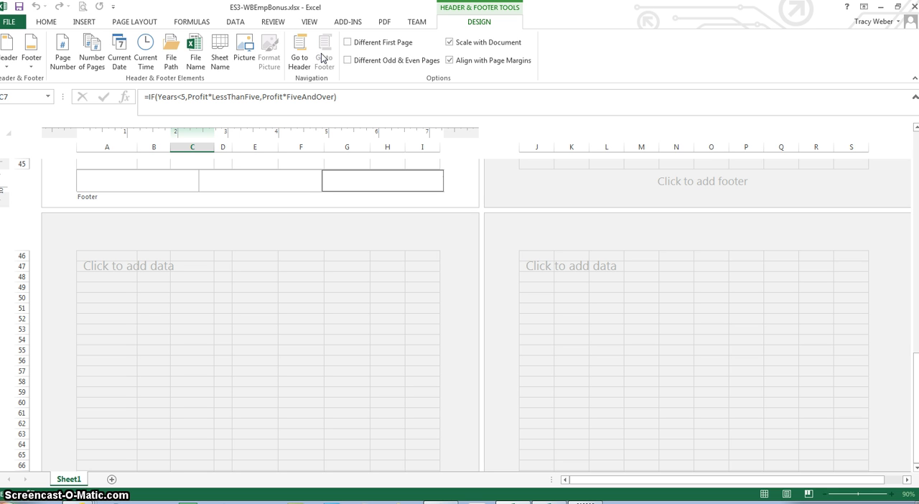
left_click(195, 56)
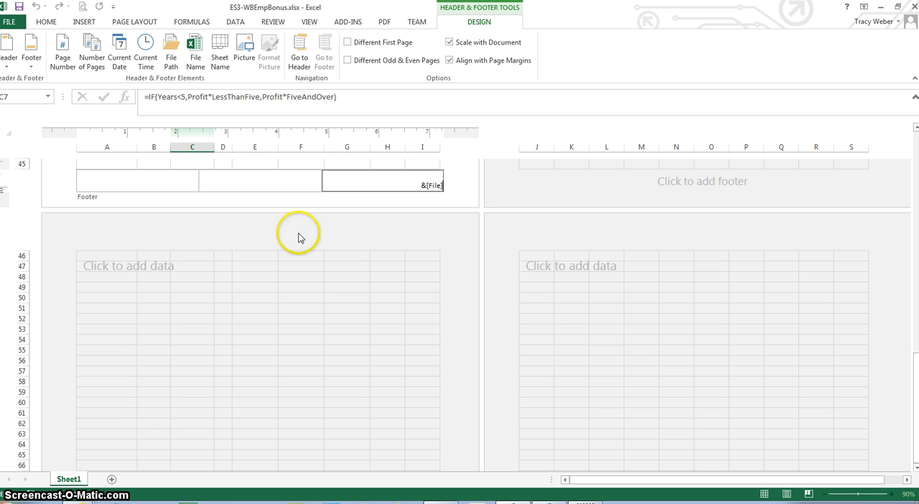
left_click(283, 165)
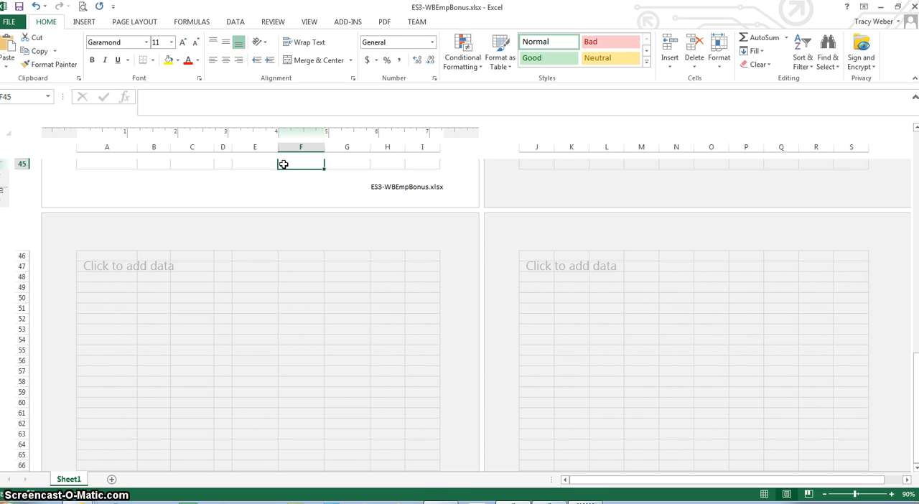
Look over the first page from the header down to the footer to check the inserted header and footer text.
scroll(284, 165, "up", 12)
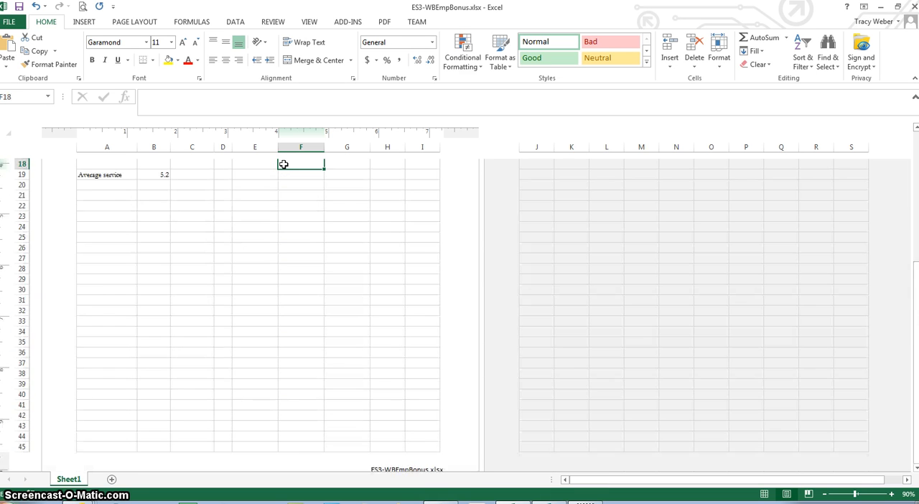
left_click(284, 164)
key("ctrl+Home")
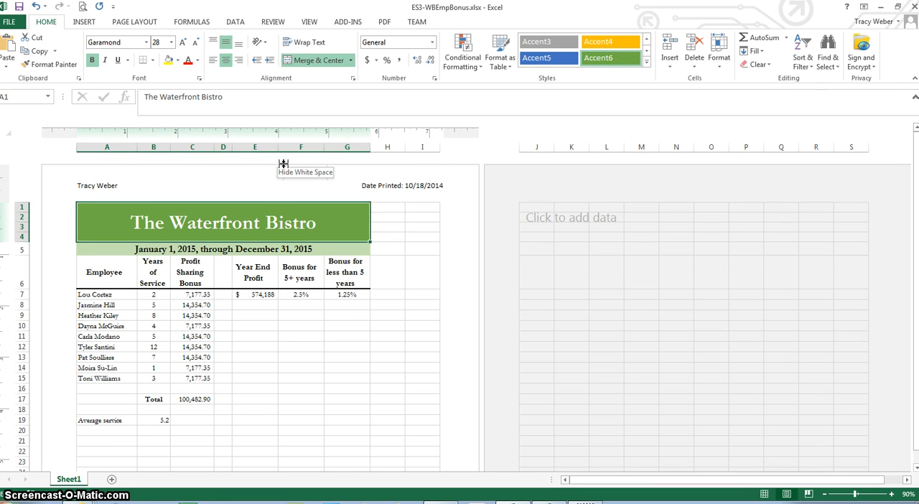
key("Down")
key("Down")
key("Down")
key("Down")
key("Down")
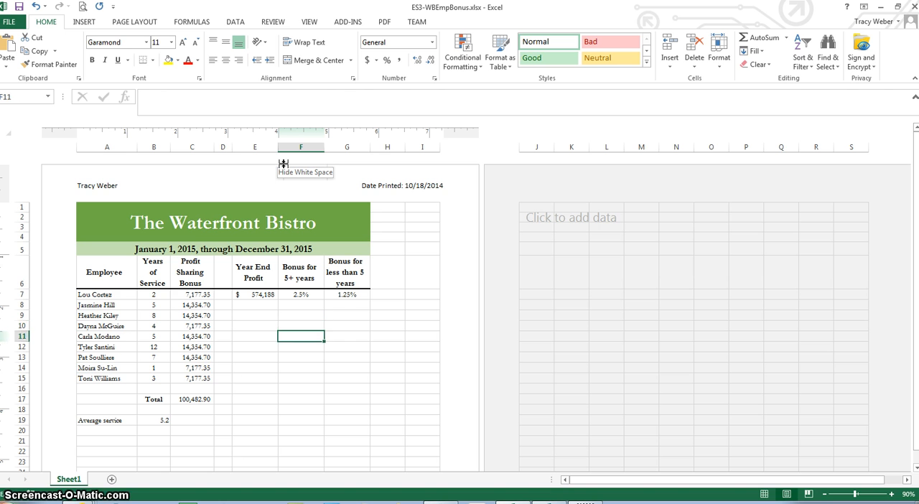
key("Down")
key("Down")
key("Down")
key("Down")
key("Down")
key("Down")
key("Down")
key("Down")
key("Down")
key("Down")
key("Down")
key("Down")
key("Down")
key("Down")
key("Down")
key("Down")
key("Down")
key("Down")
key("Down")
key("Down")
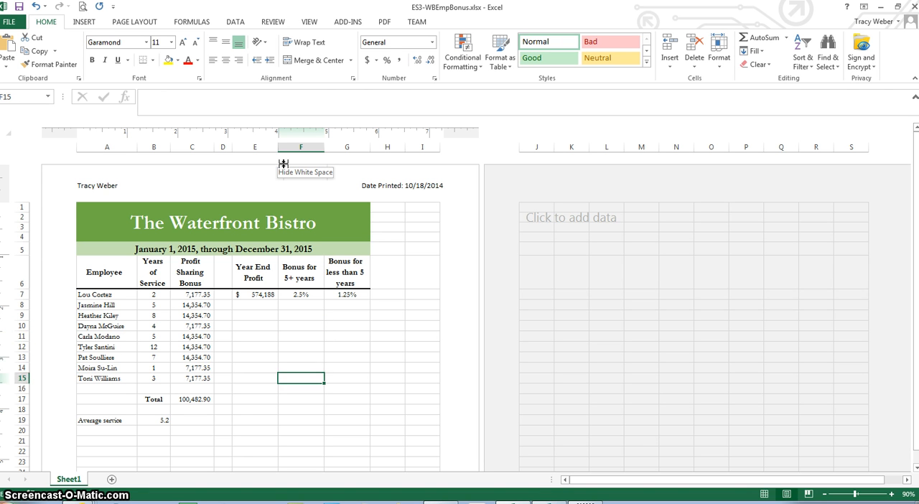
key("Down")
key("Down")
key("Down")
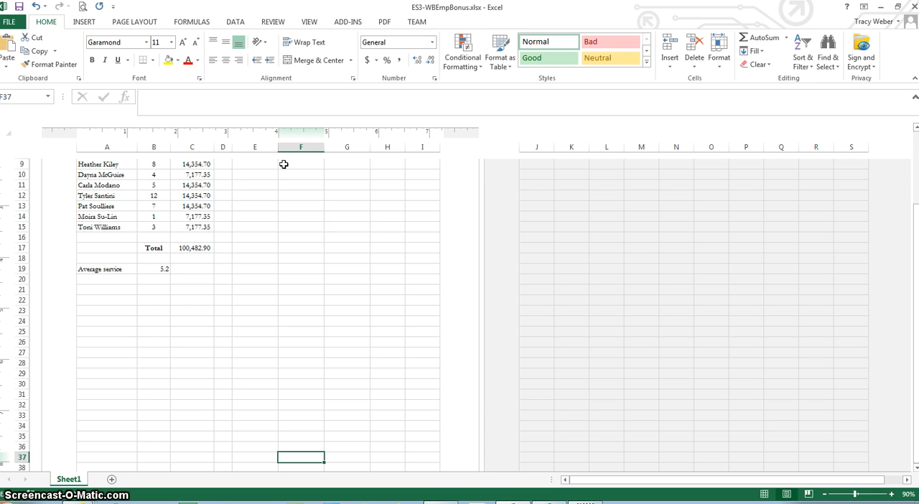
key("Down")
key("Down")
key("Down")
key("Down")
key("Down")
key("Down")
key("Down")
key("Down")
key("Down")
key("Down")
key("Down")
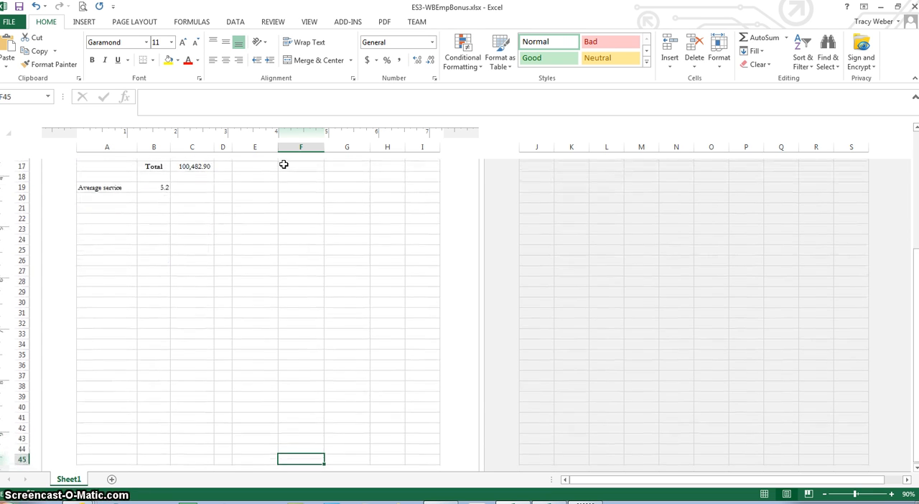
key("Up")
key("Up")
key("Up")
key("Up")
key("Up")
key("Up")
key("Up")
key("Up")
key("Up")
key("Up")
key("Up")
key("Up")
key("Up")
key("Up")
key("Up")
key("Up")
key("Up")
key("Up")
key("Up")
key("Up")
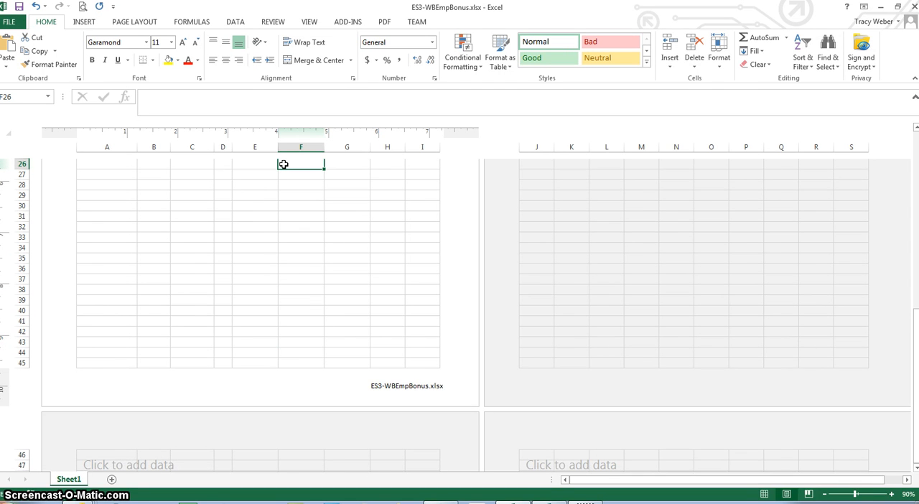
key("Up")
key("Up")
key("Up")
key("Up")
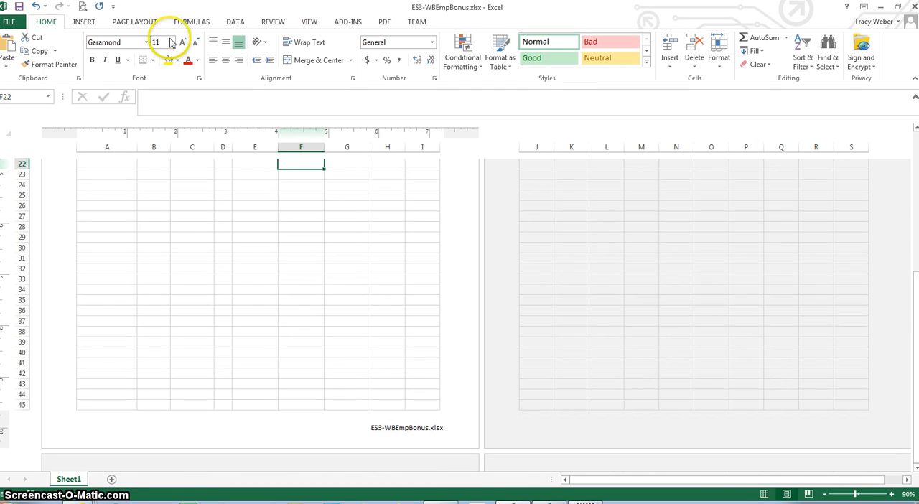
Set custom page margins of 1 inch for the top, left and bottom.
left_click(144, 28)
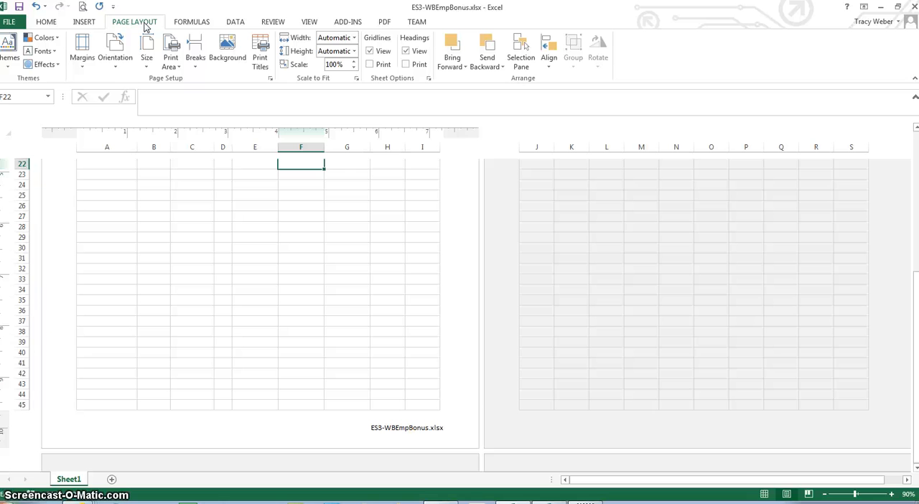
left_click(81, 65)
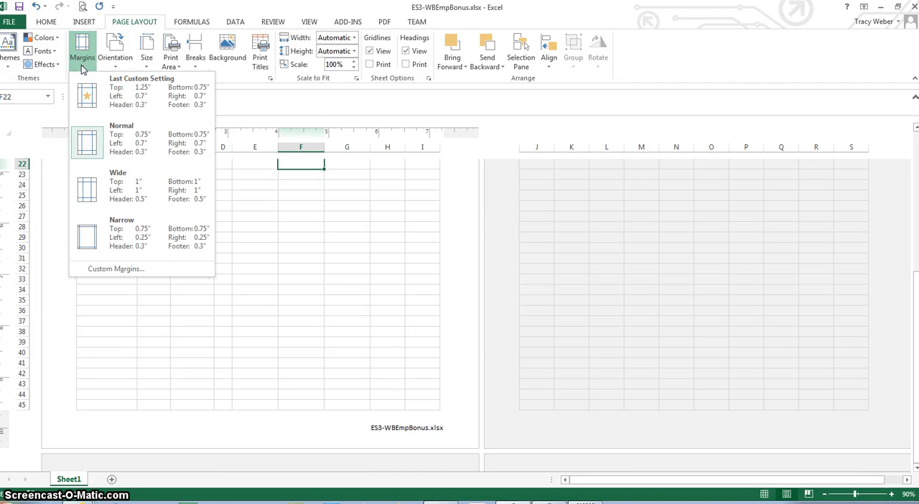
left_click(123, 271)
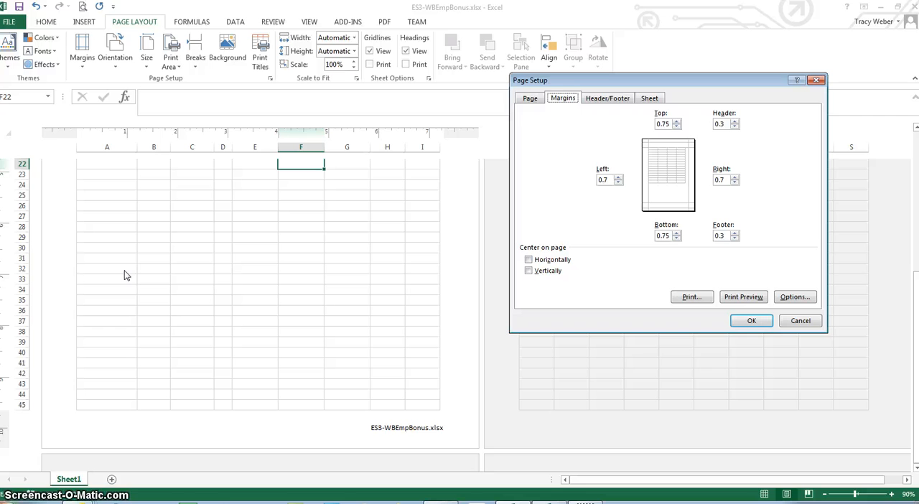
double_click(663, 124)
type("1")
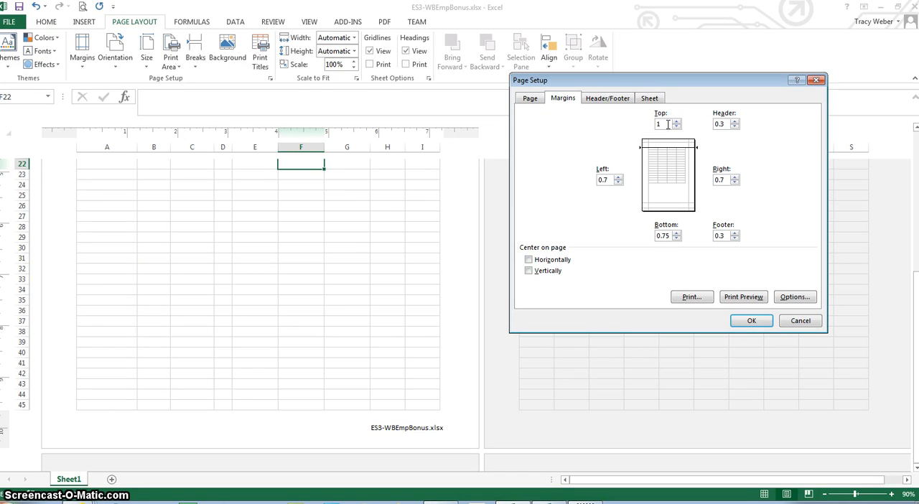
double_click(605, 180)
type("1")
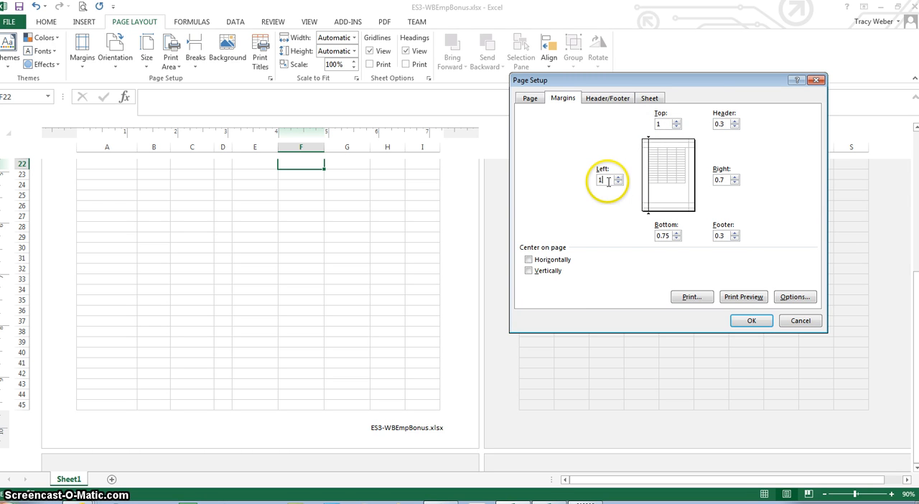
double_click(664, 236)
type("1")
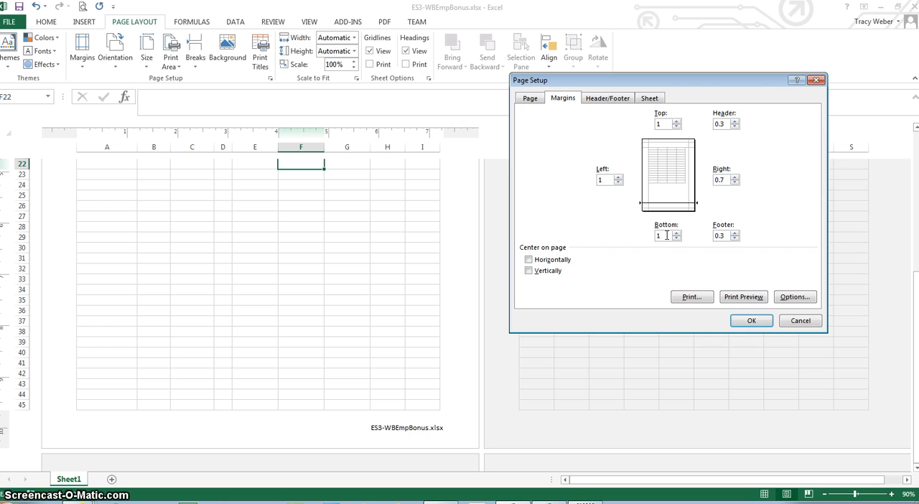
Set the header and footer margins to 0.5 inch and apply the page setup.
double_click(722, 124)
type(".5")
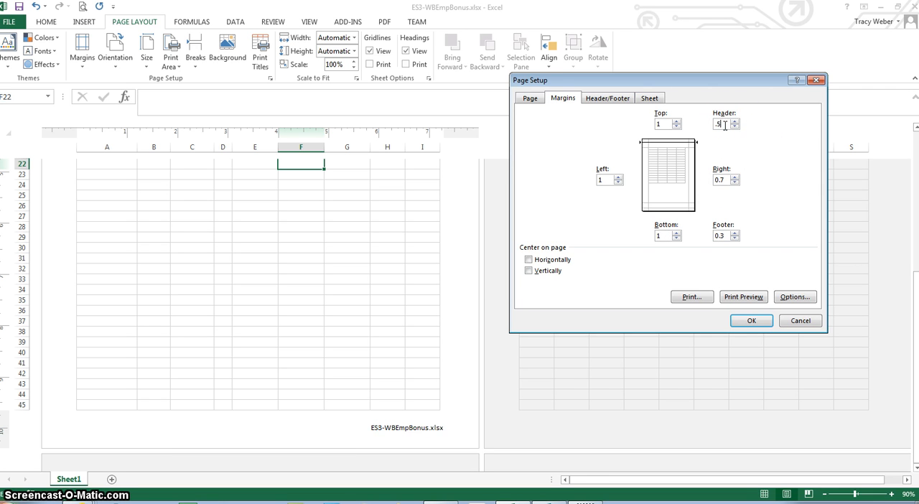
double_click(724, 236)
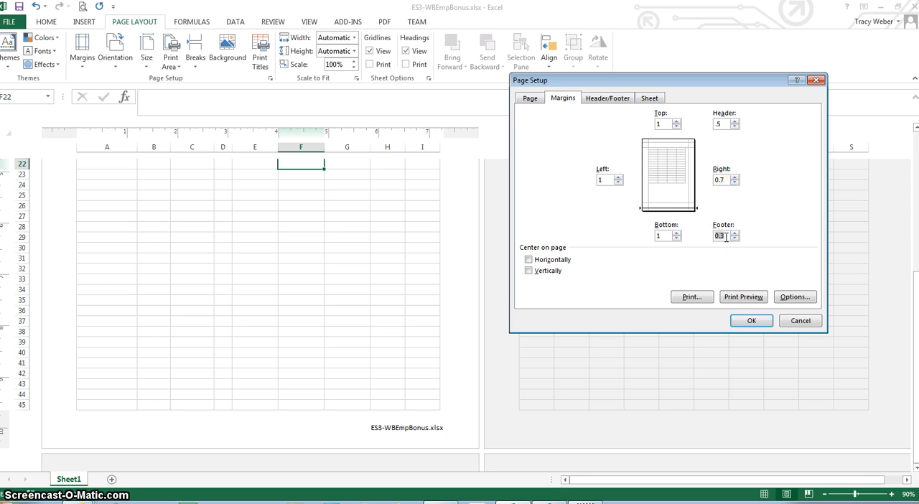
type(".5")
left_click(752, 321)
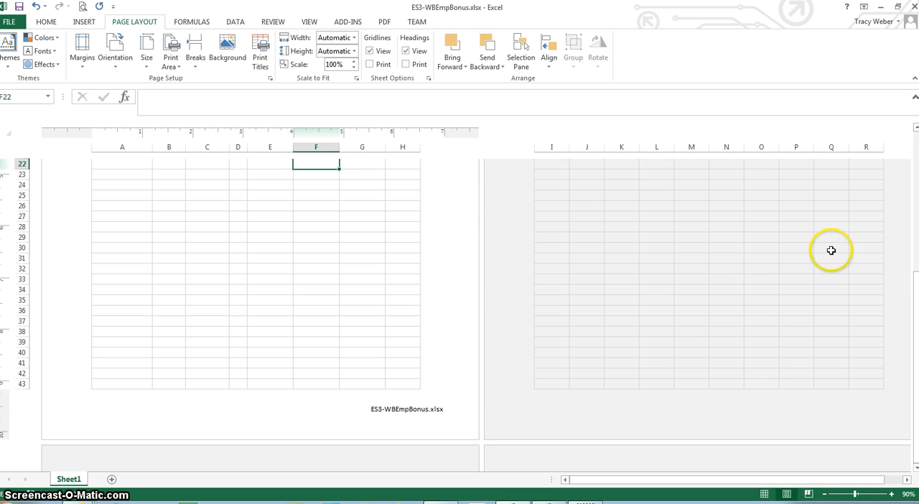
Review the worksheet's page layout in the print preview, and return the sheet to Normal view.
left_click_drag(914, 323, 915, 312)
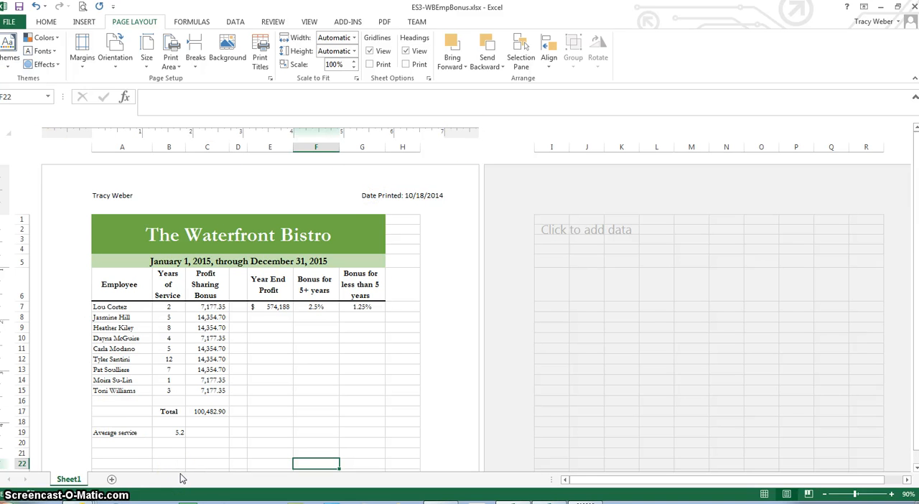
left_click(8, 22)
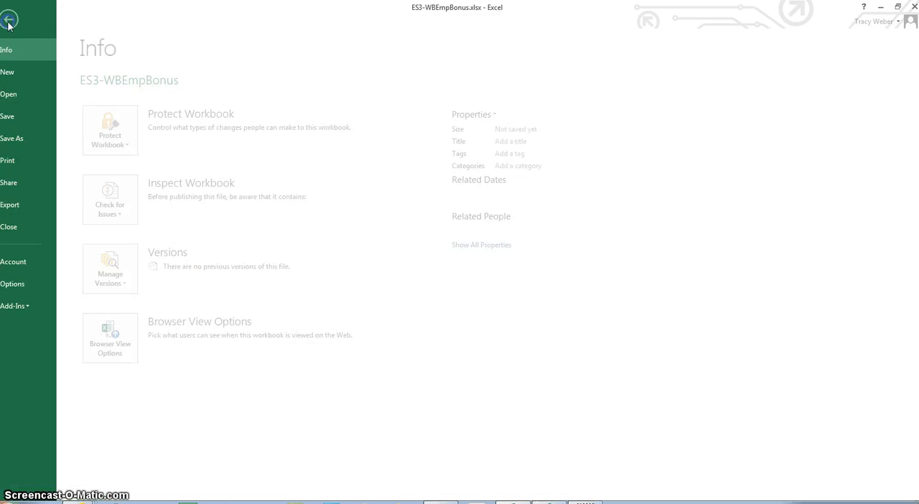
left_click(21, 160)
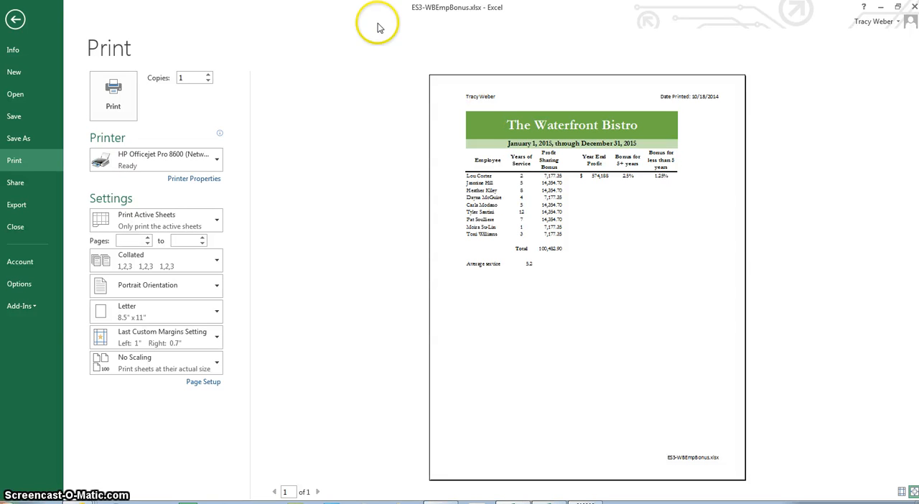
left_click(16, 21)
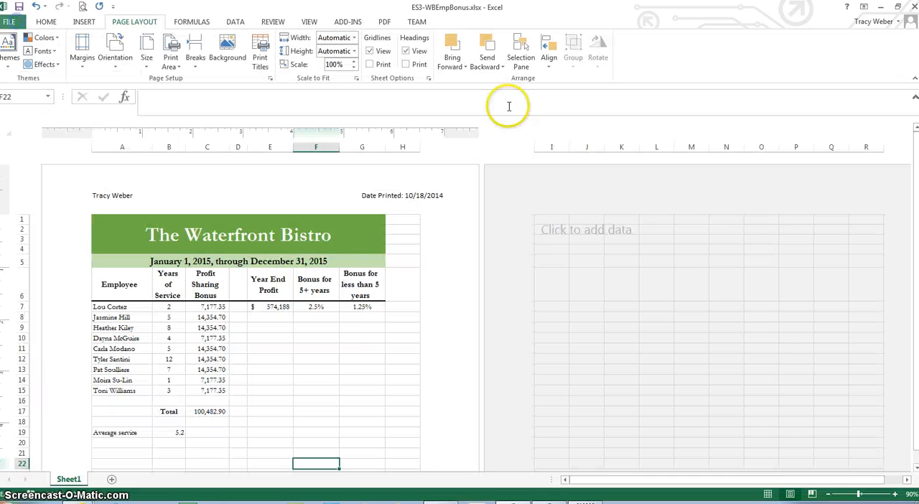
left_click(767, 494)
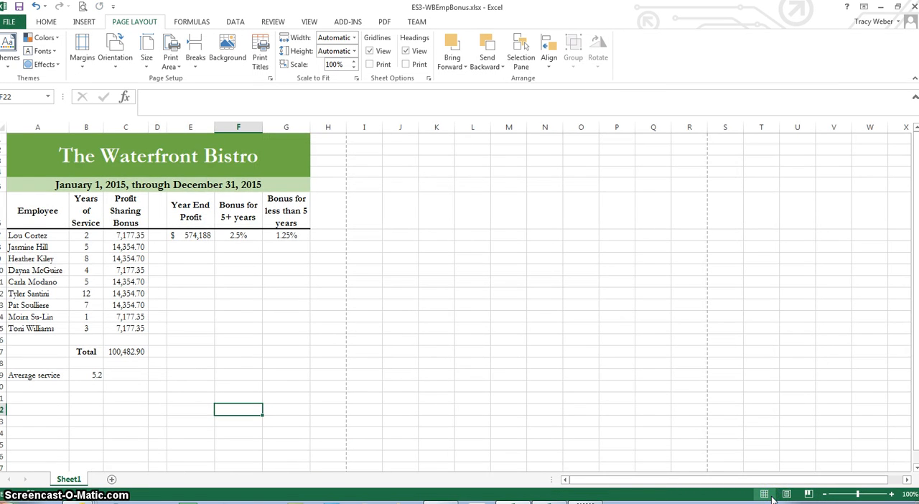